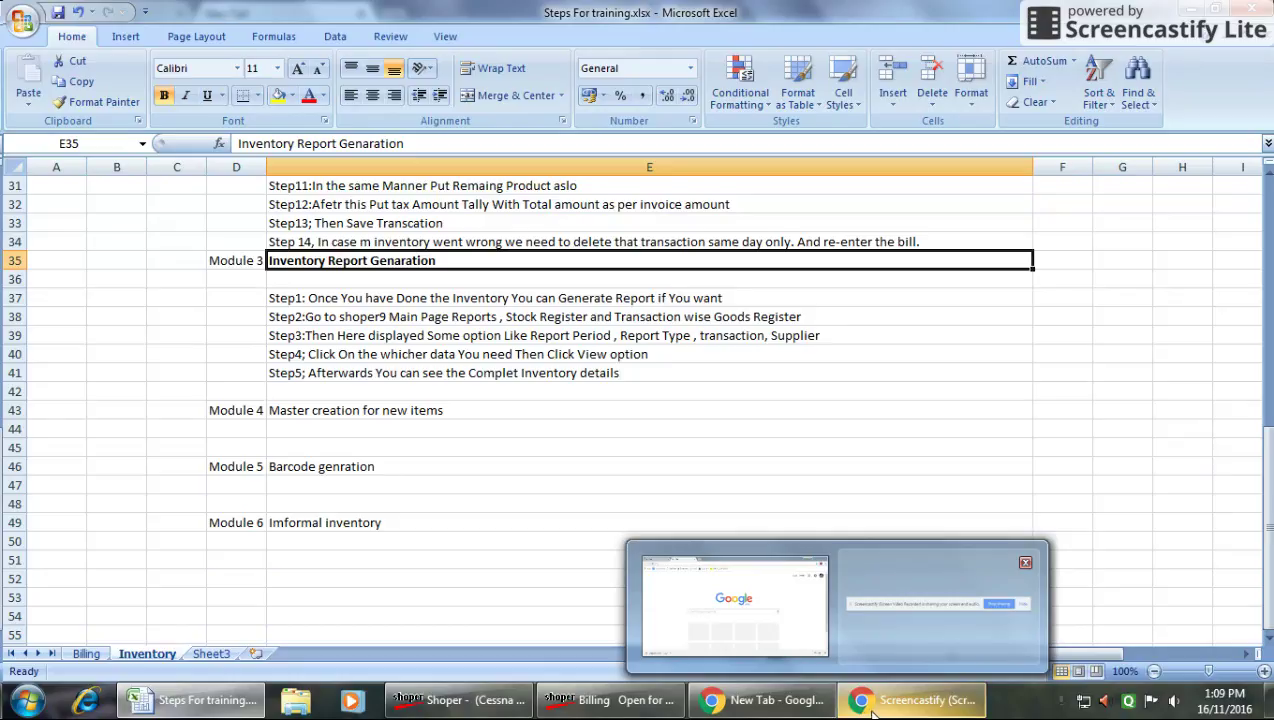
Bring up Shoper 9 and open the Transaction-wise Goods Register from the reports list
{"action": "left_click", "coordinate": [500, 703]}
{"action": "left_click", "coordinate": [135, 34]}
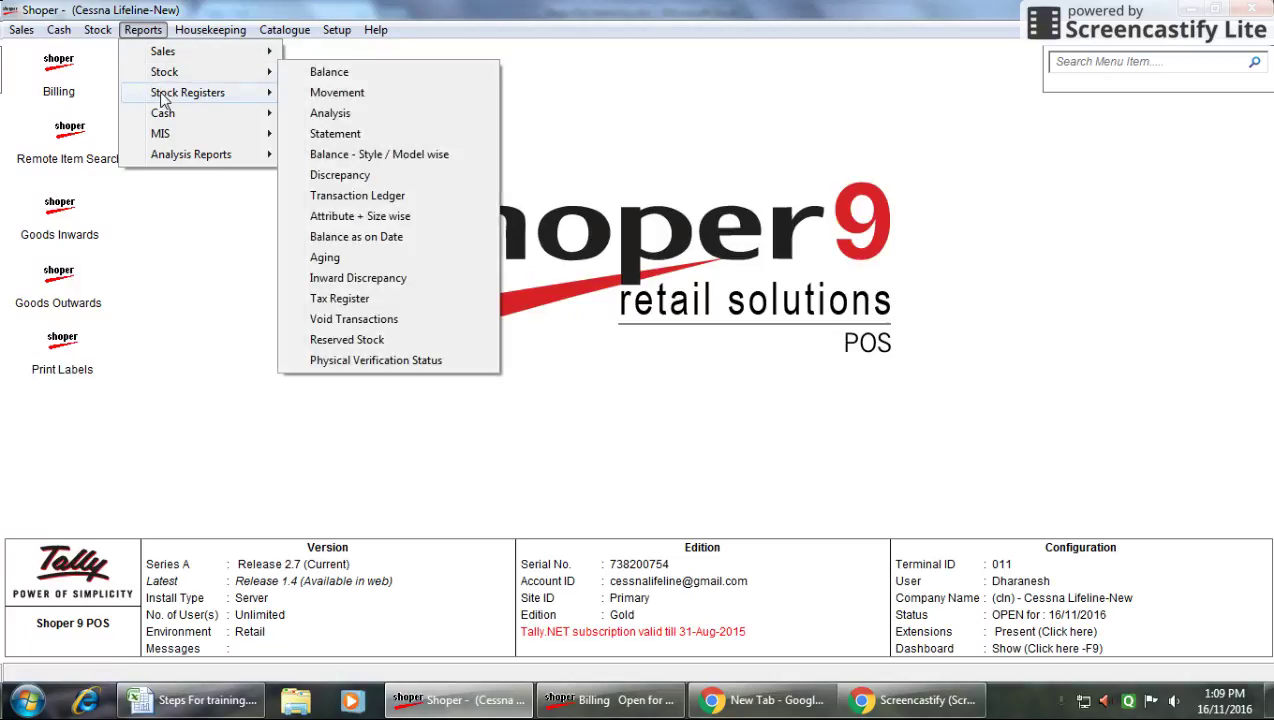
{"action": "mouse_move", "coordinate": [188, 92]}
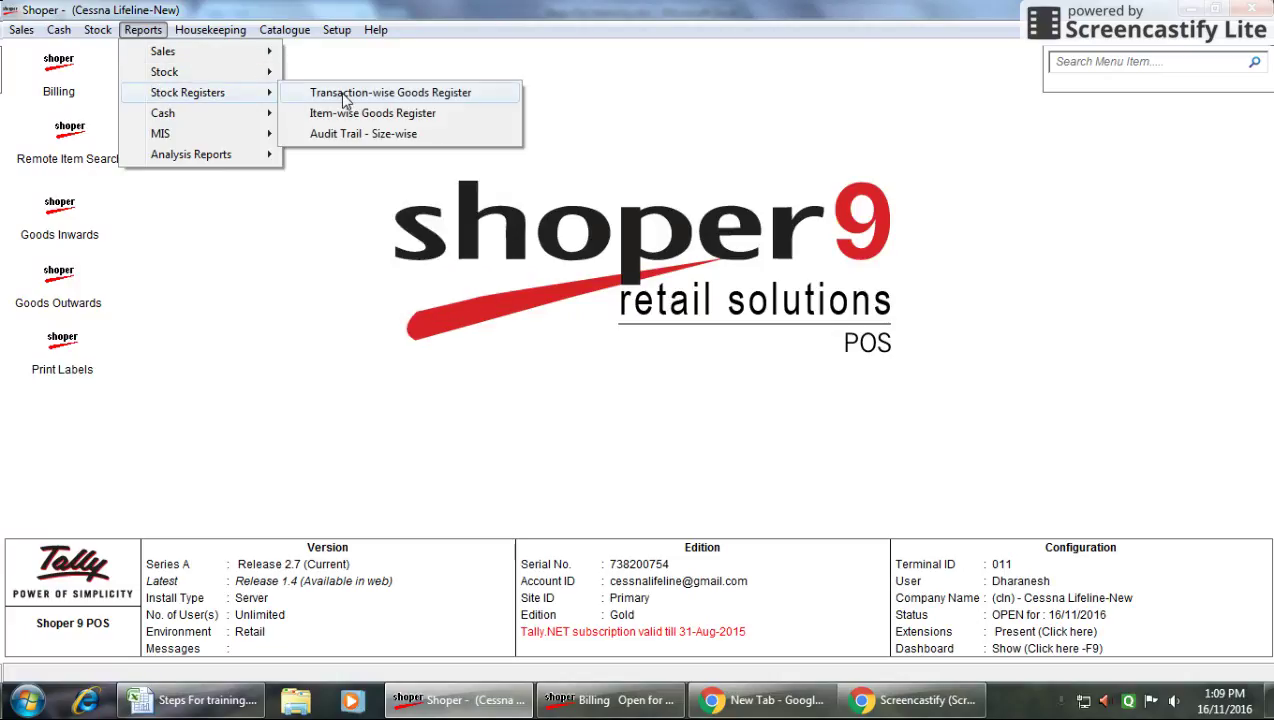
{"action": "left_click", "coordinate": [343, 97]}
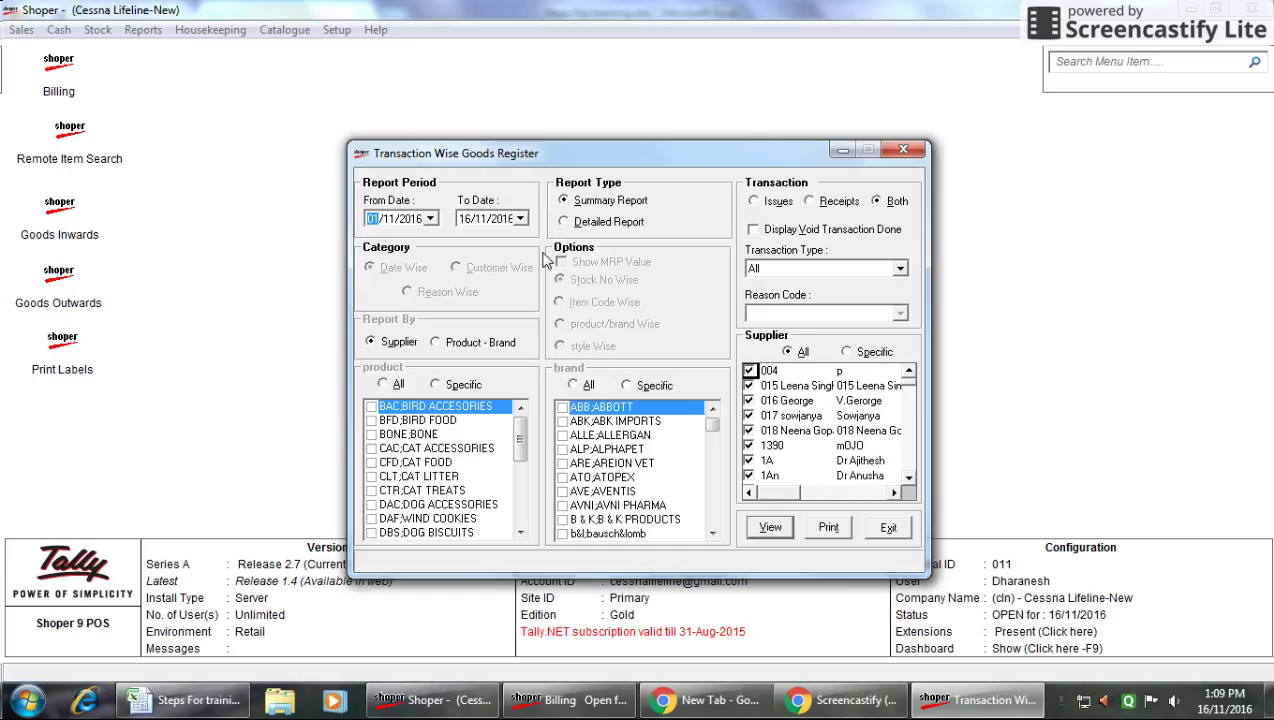
Set the register to a Summary Report of Purchase receipts with Reason Code All
{"action": "left_click", "coordinate": [594, 224]}
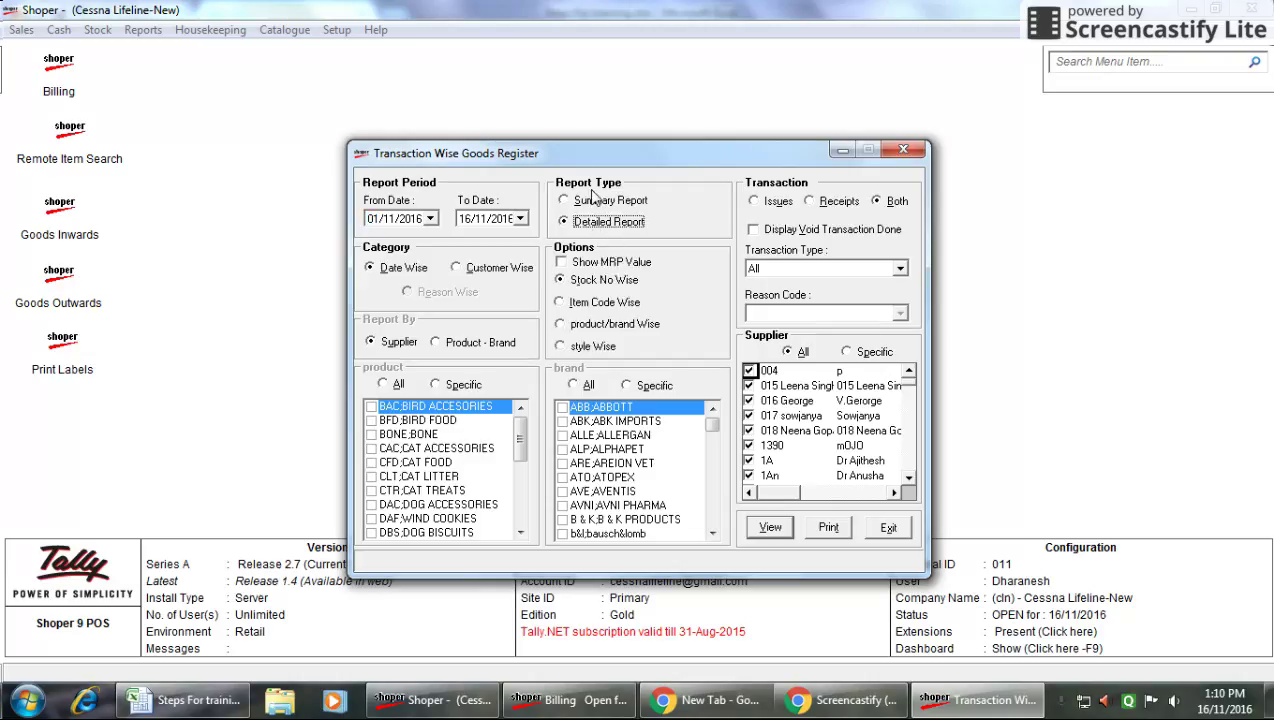
{"action": "left_click", "coordinate": [592, 205]}
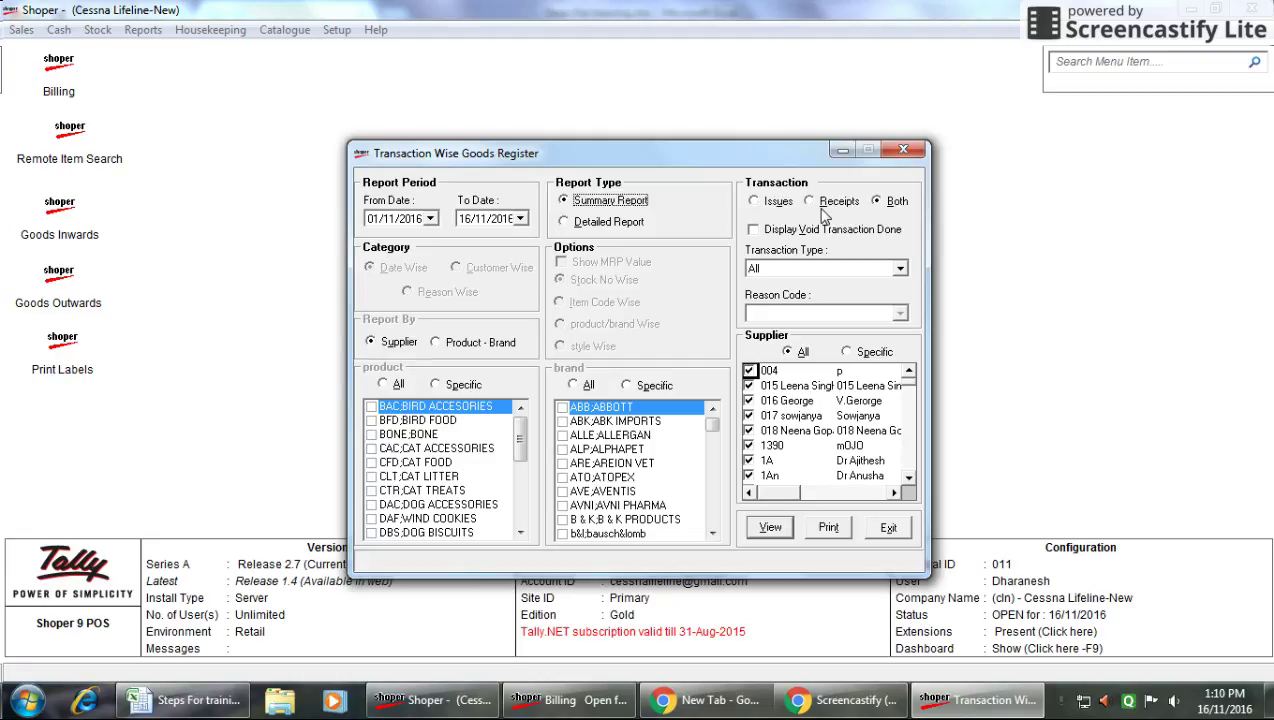
{"action": "left_click", "coordinate": [826, 207]}
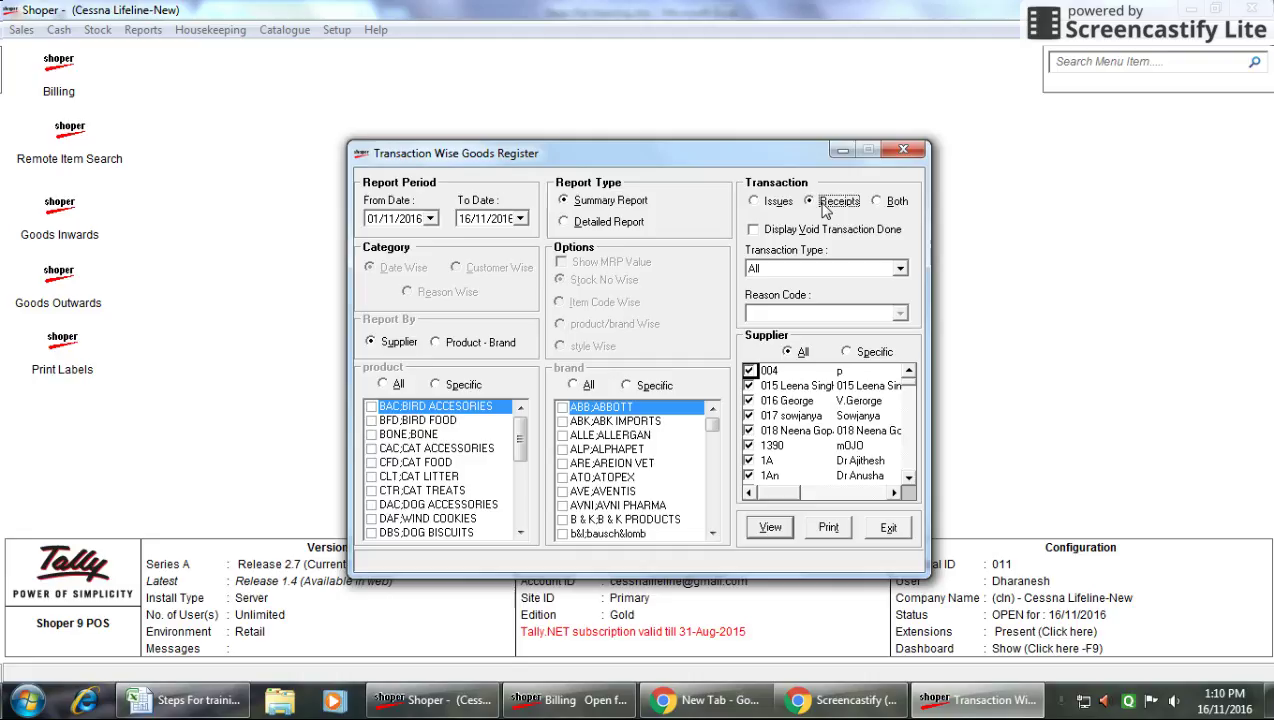
{"action": "left_click", "coordinate": [876, 268]}
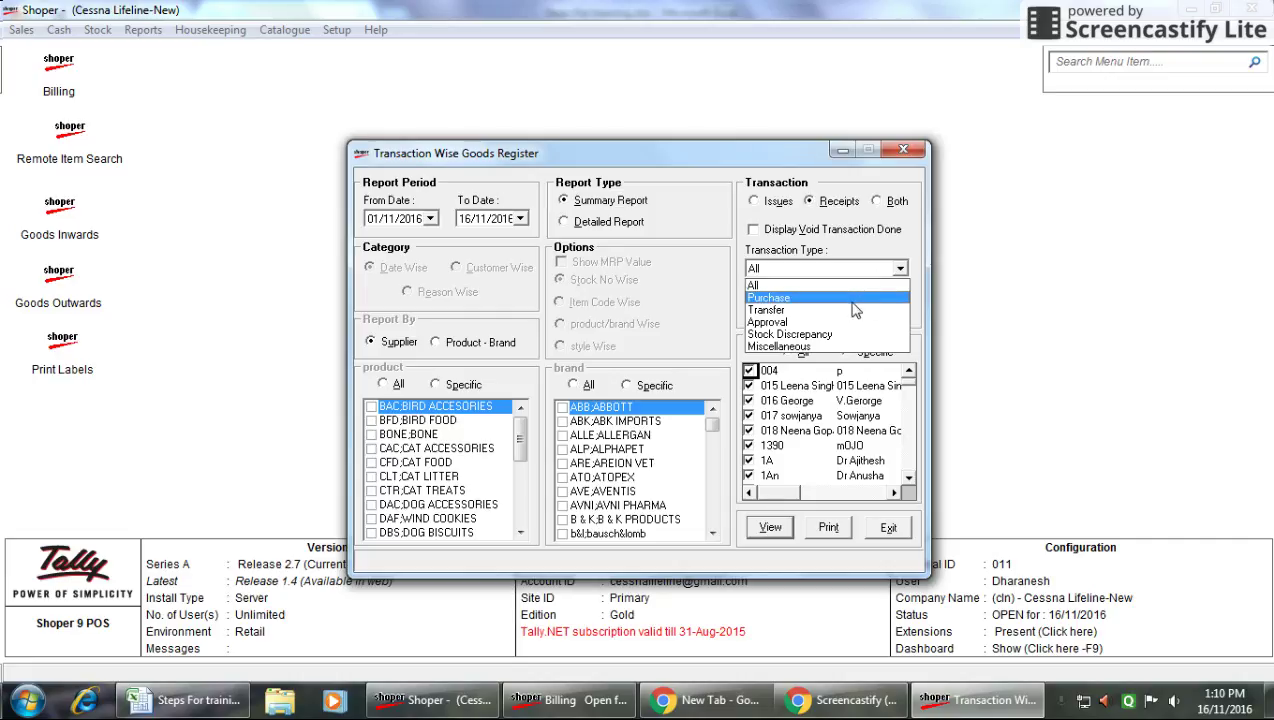
{"action": "left_click", "coordinate": [856, 299]}
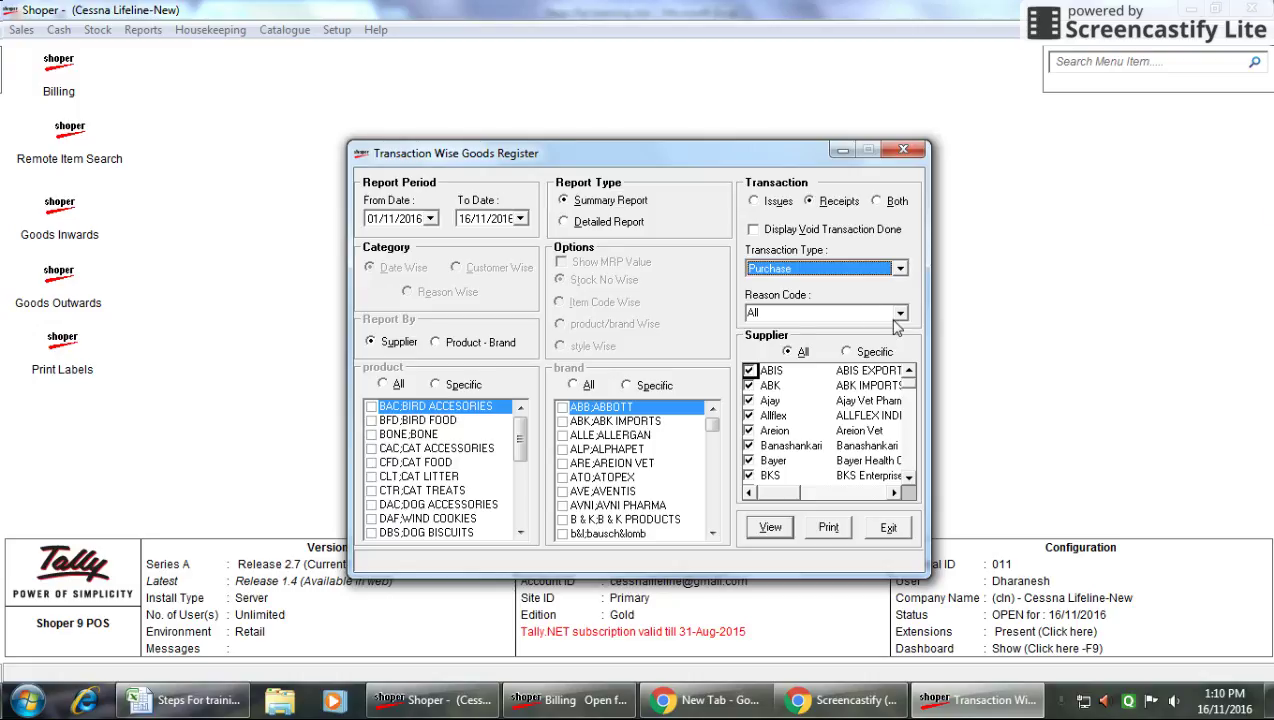
{"action": "left_click", "coordinate": [899, 314]}
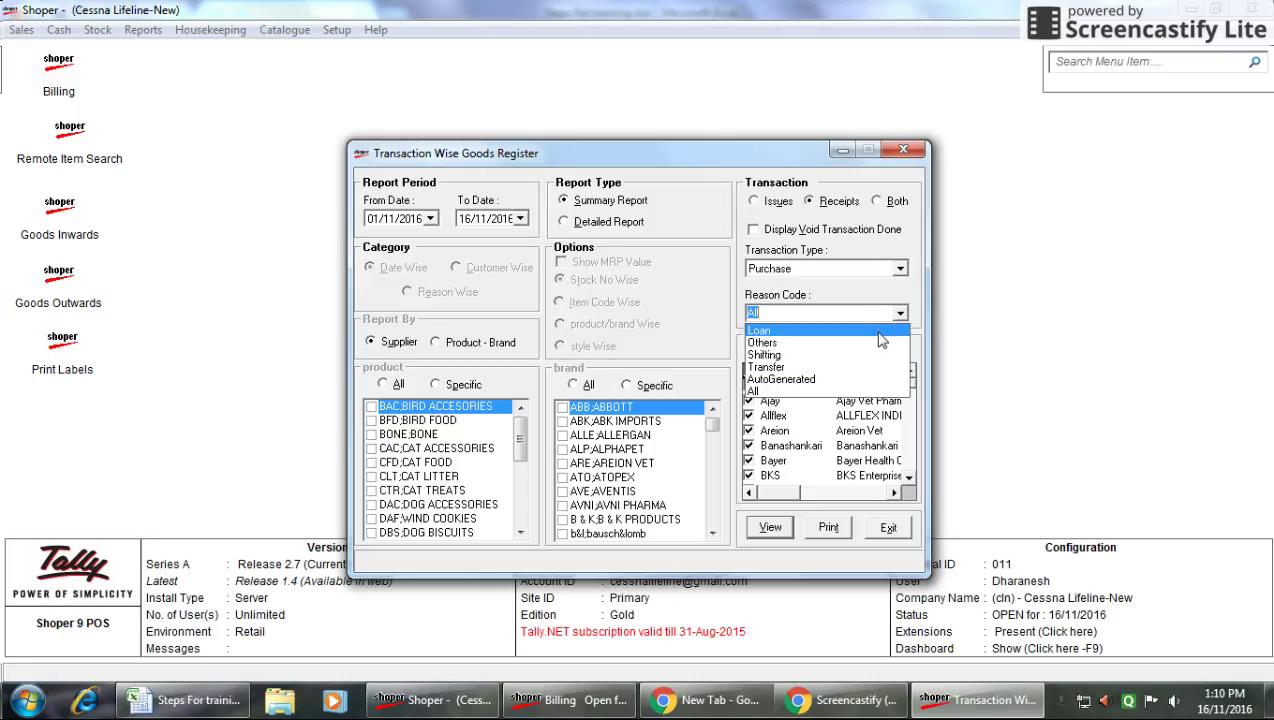
{"action": "left_click", "coordinate": [811, 391]}
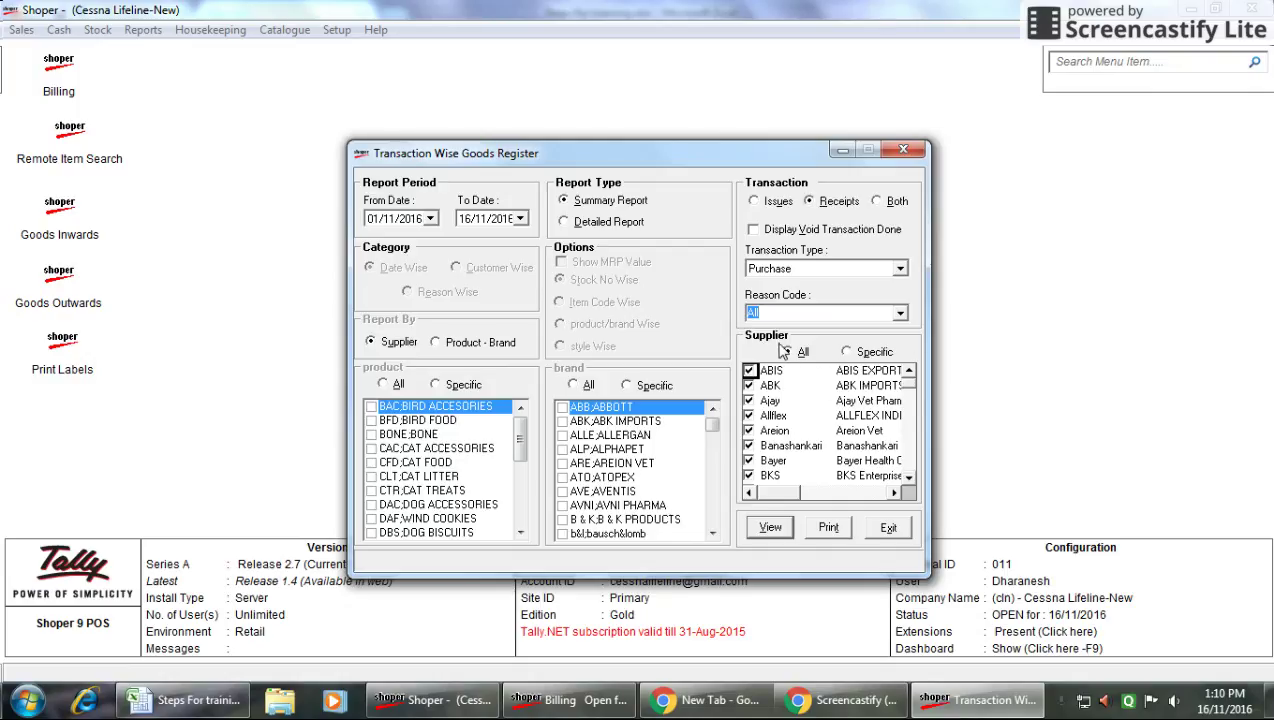
Limit the report to the specific supplier GL and view its preview
{"action": "left_click", "coordinate": [876, 355]}
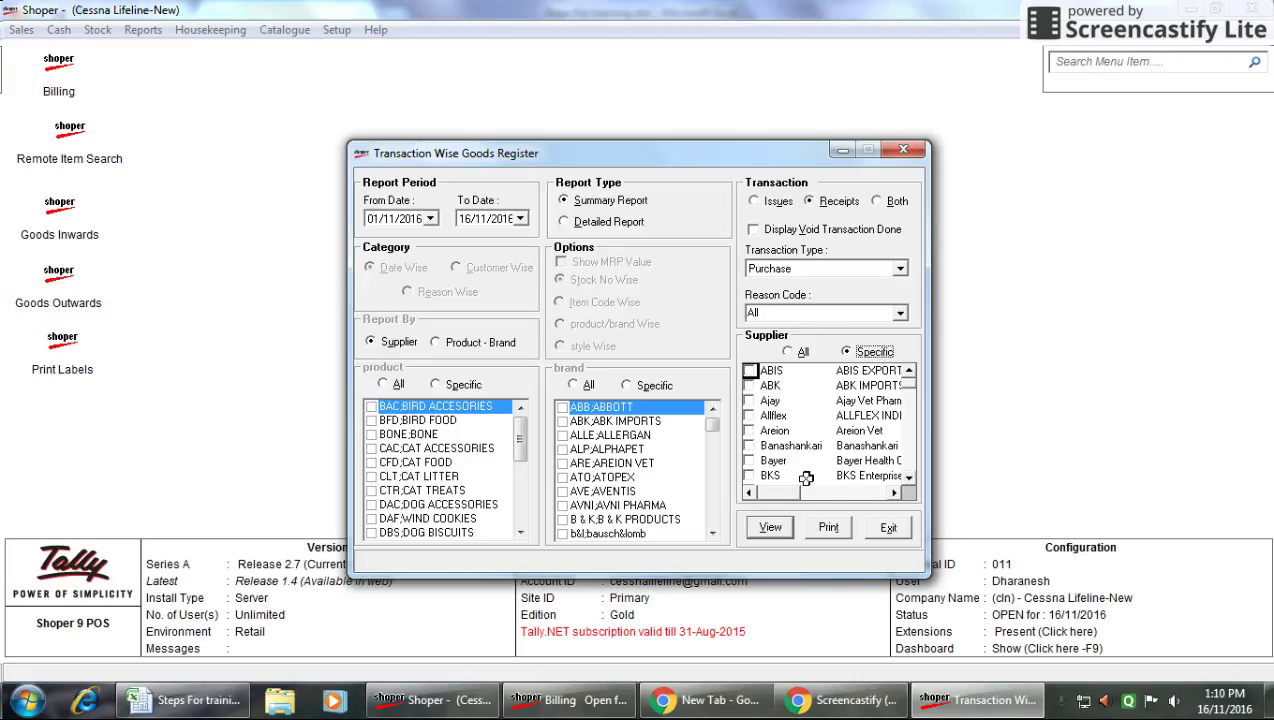
{"action": "left_click", "coordinate": [907, 478]}
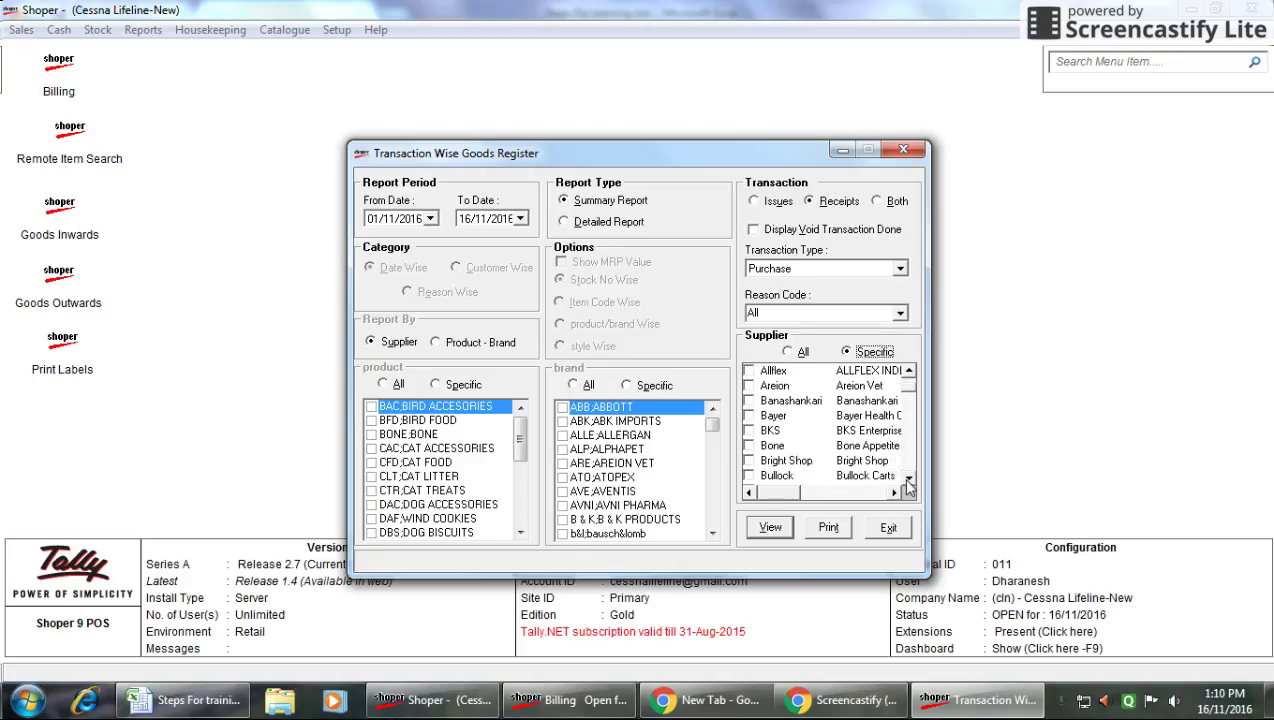
{"action": "left_click", "coordinate": [907, 479]}
{"action": "left_click", "coordinate": [907, 479]}
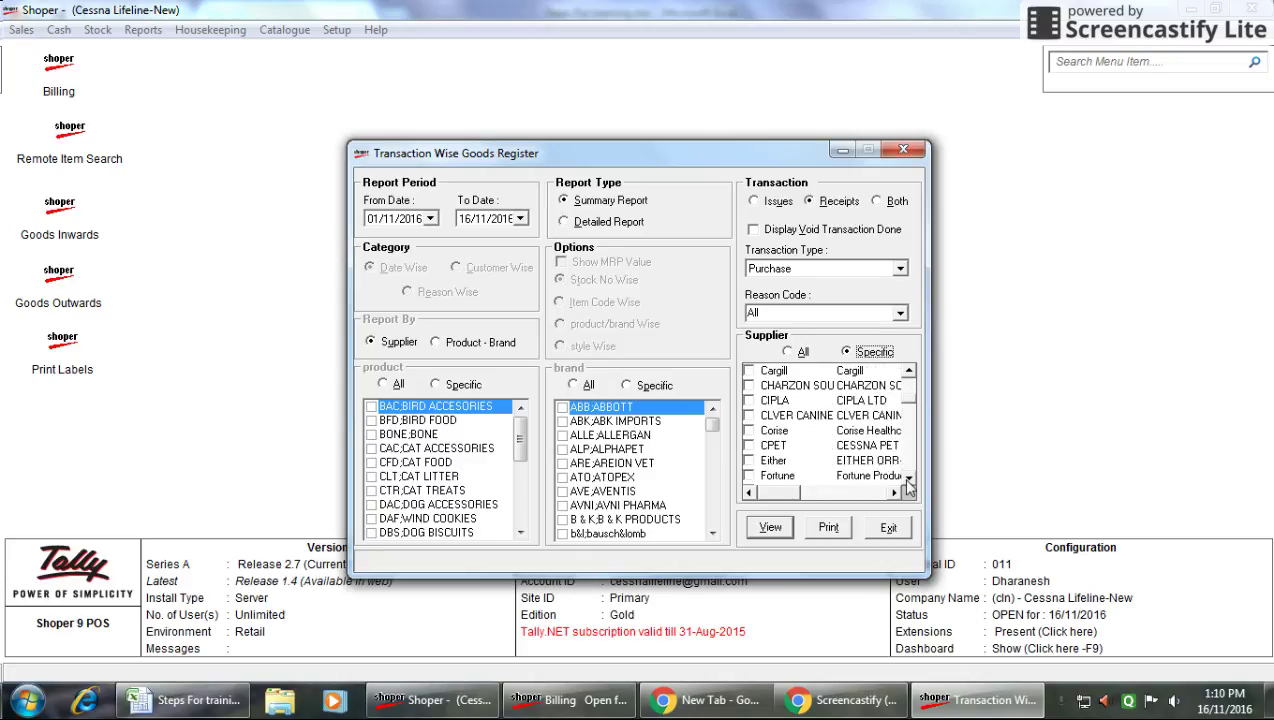
{"action": "left_click", "coordinate": [907, 479]}
{"action": "left_click", "coordinate": [907, 479]}
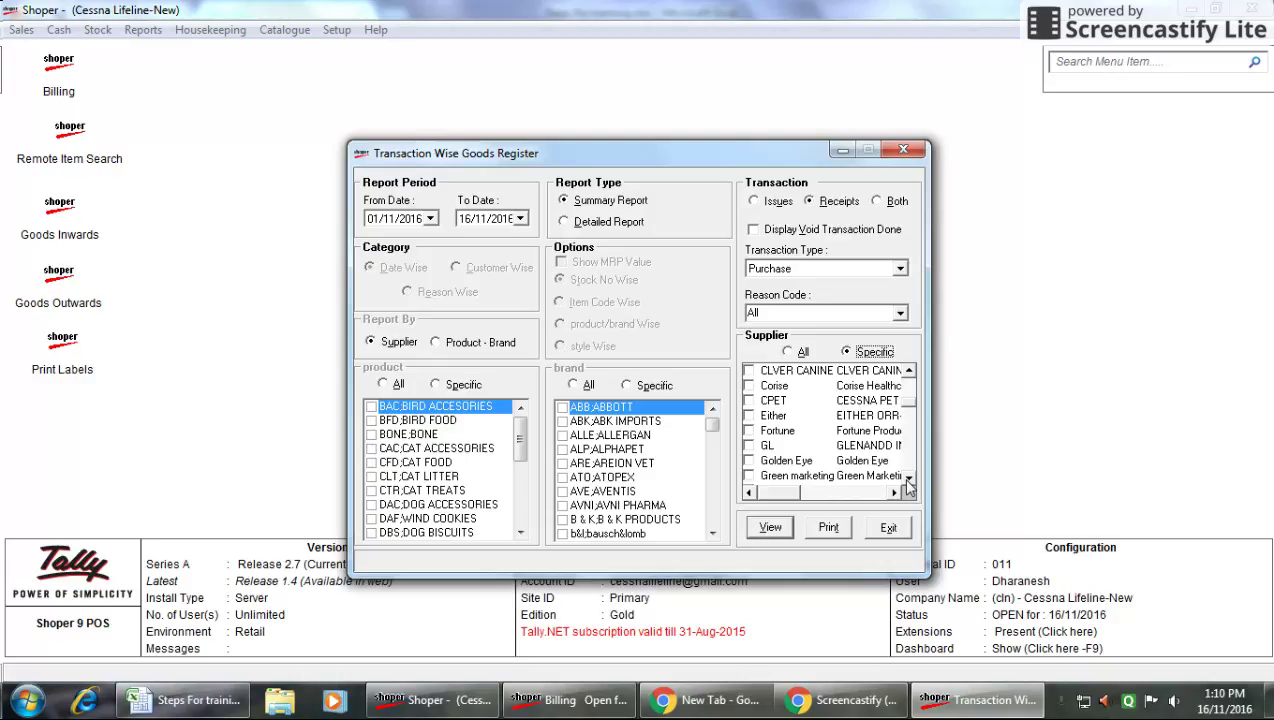
{"action": "left_click", "coordinate": [907, 480]}
{"action": "left_click", "coordinate": [749, 430]}
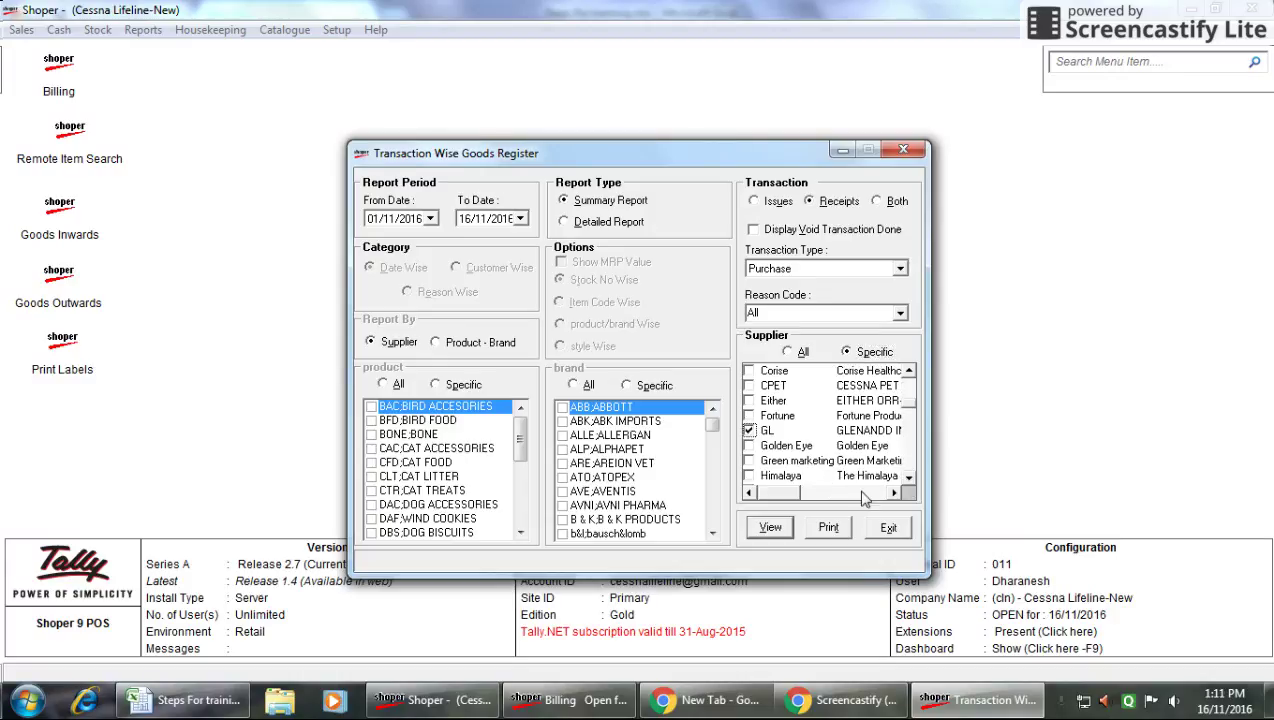
{"action": "left_click", "coordinate": [760, 528]}
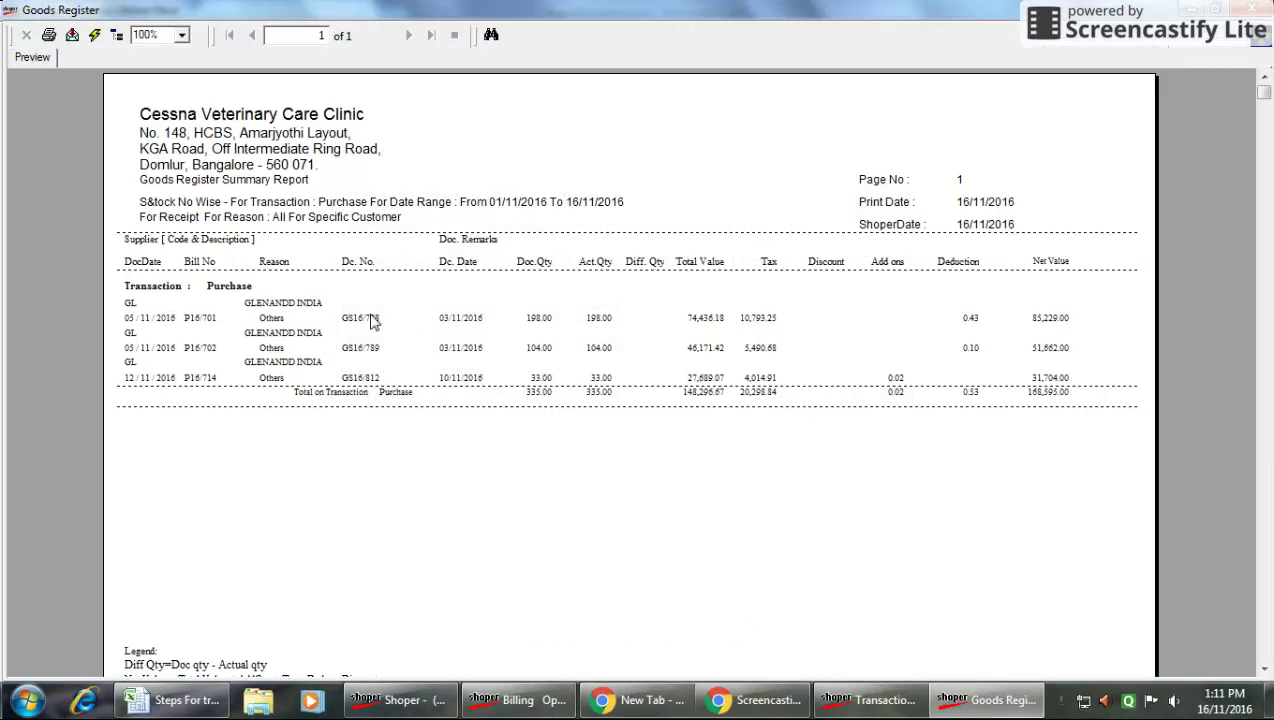
Point out the Net Value column and the GL net value total of 168,595.00
{"action": "left_click", "coordinate": [1048, 262]}
{"action": "left_click", "coordinate": [1050, 392]}
Close the GL preview, switch the supplier filter to All, and view the report
{"action": "left_click", "coordinate": [1252, 12]}
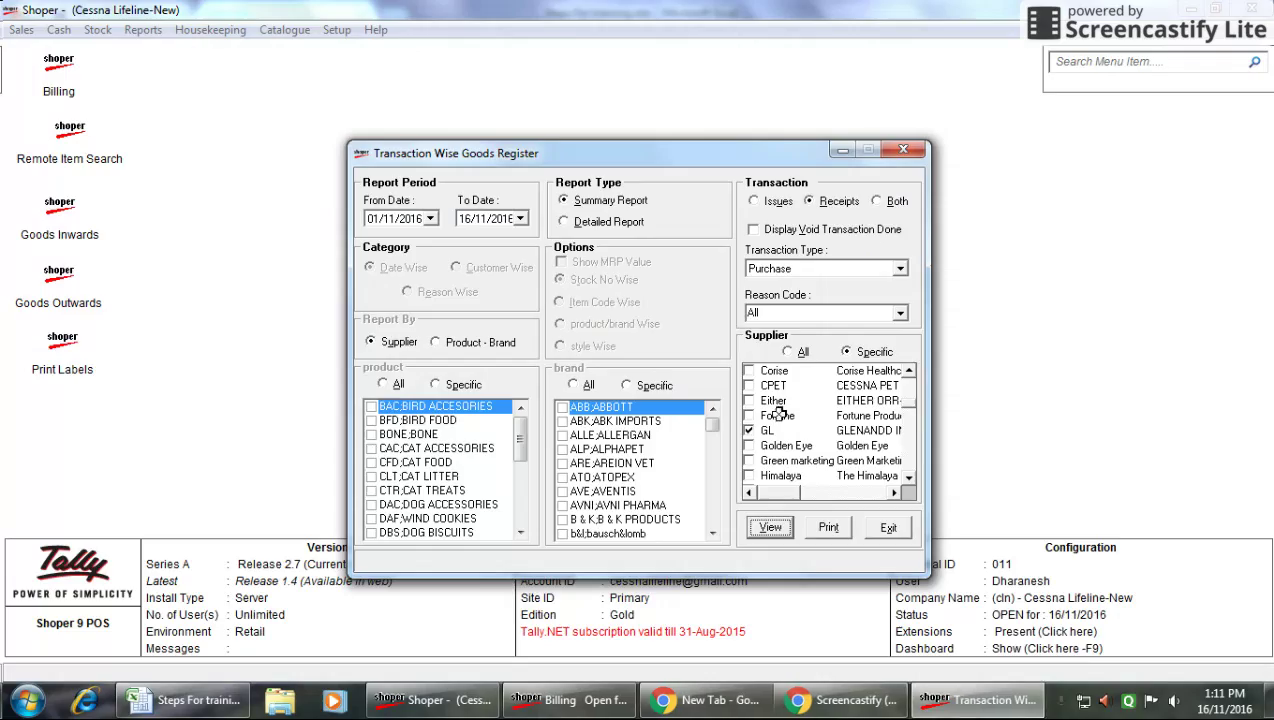
{"action": "left_click", "coordinate": [788, 352]}
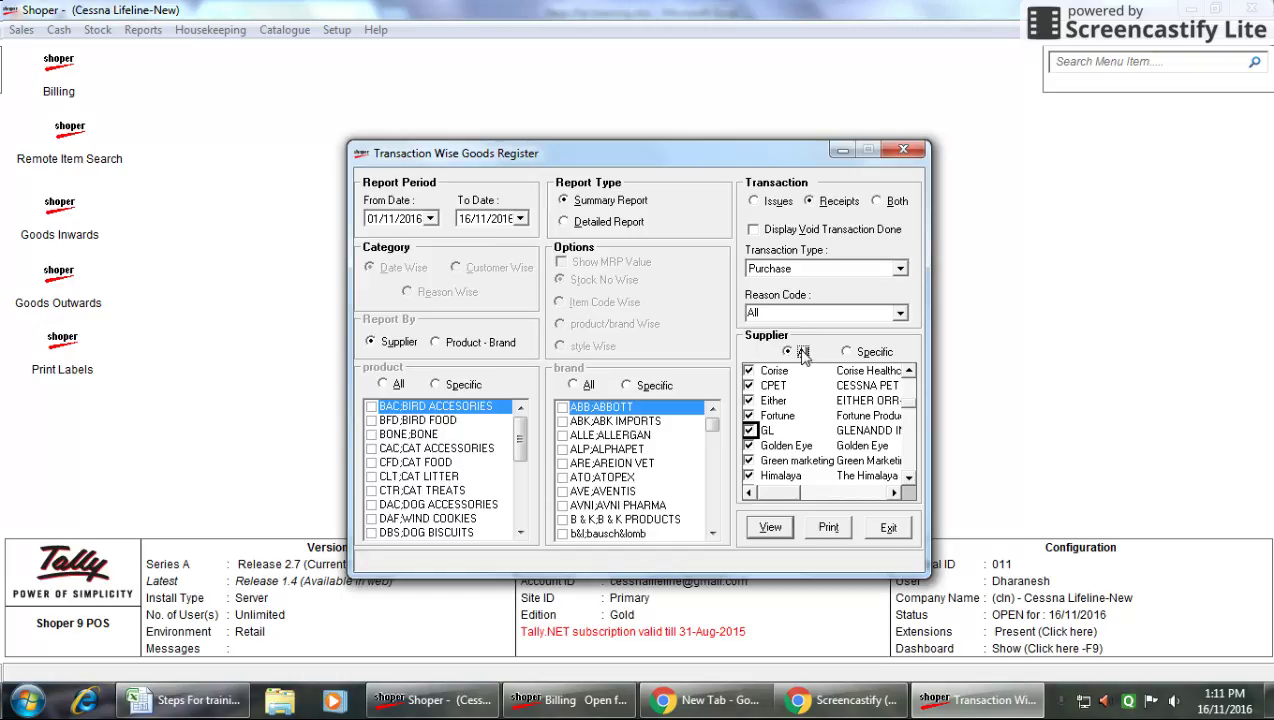
{"action": "left_click", "coordinate": [770, 527]}
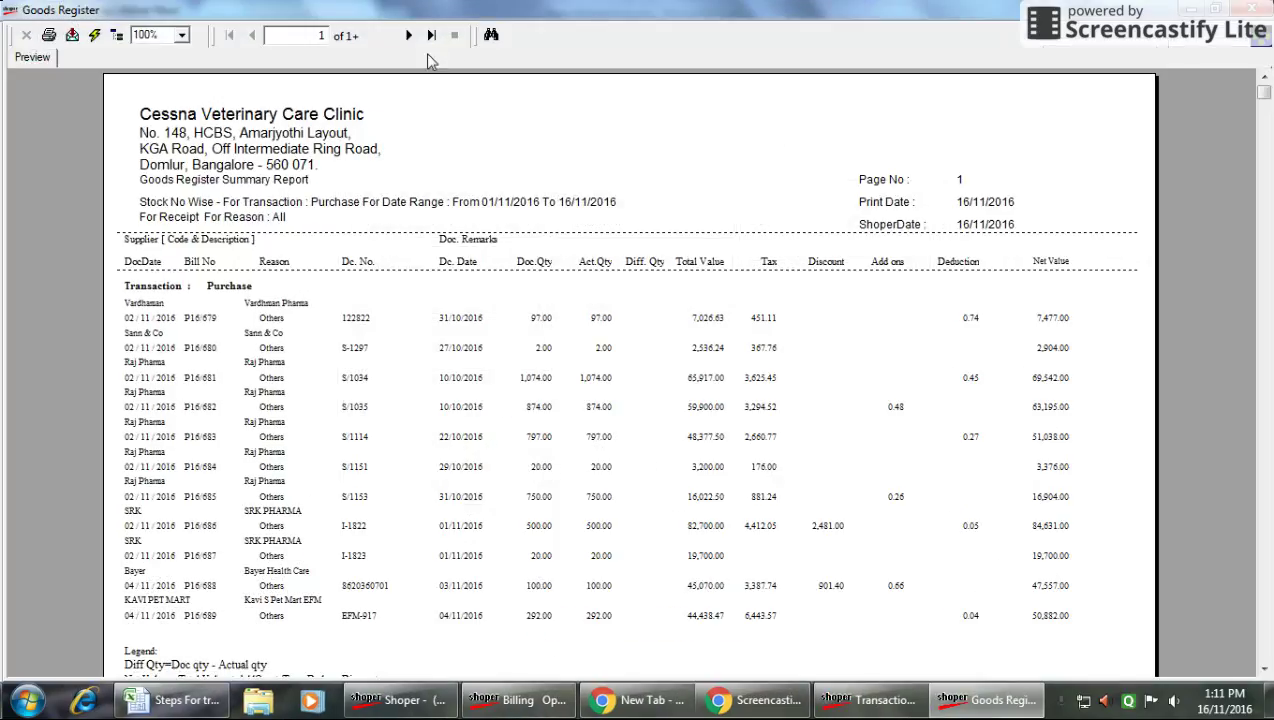
Jump to the last page and point out the net value total 1,245,652.75
{"action": "left_click", "coordinate": [431, 35]}
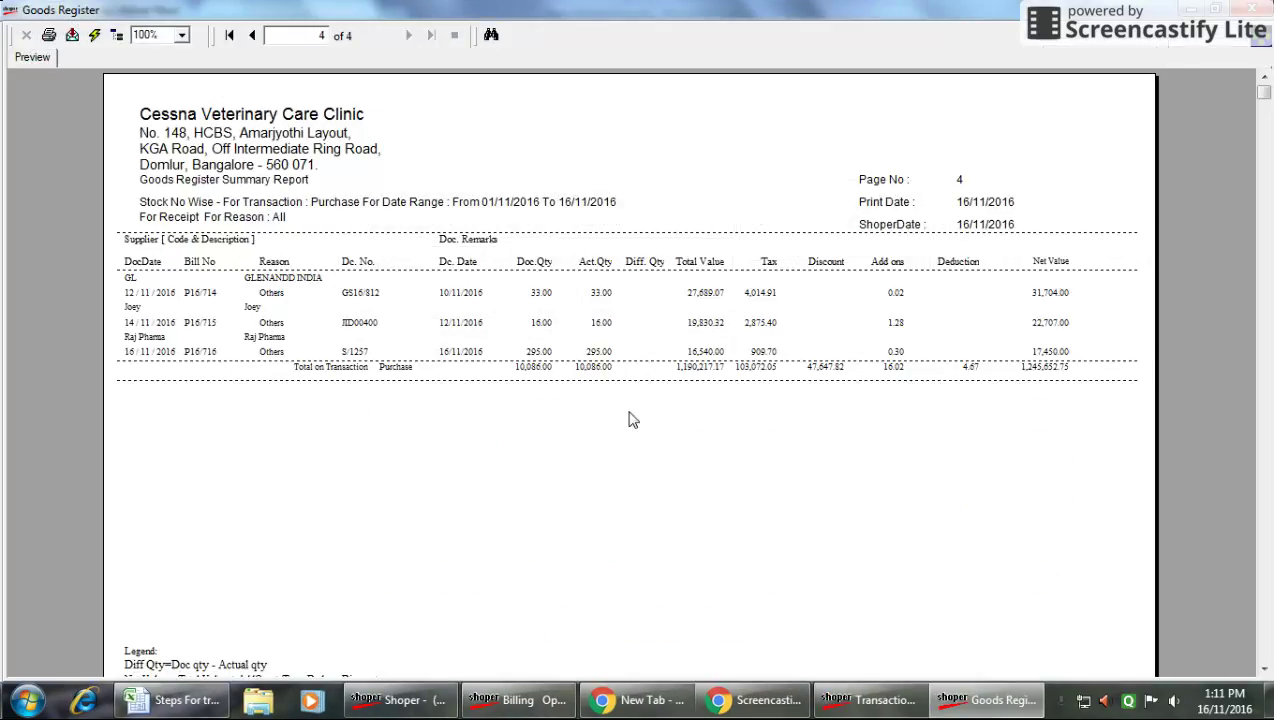
{"action": "left_click", "coordinate": [1028, 369]}
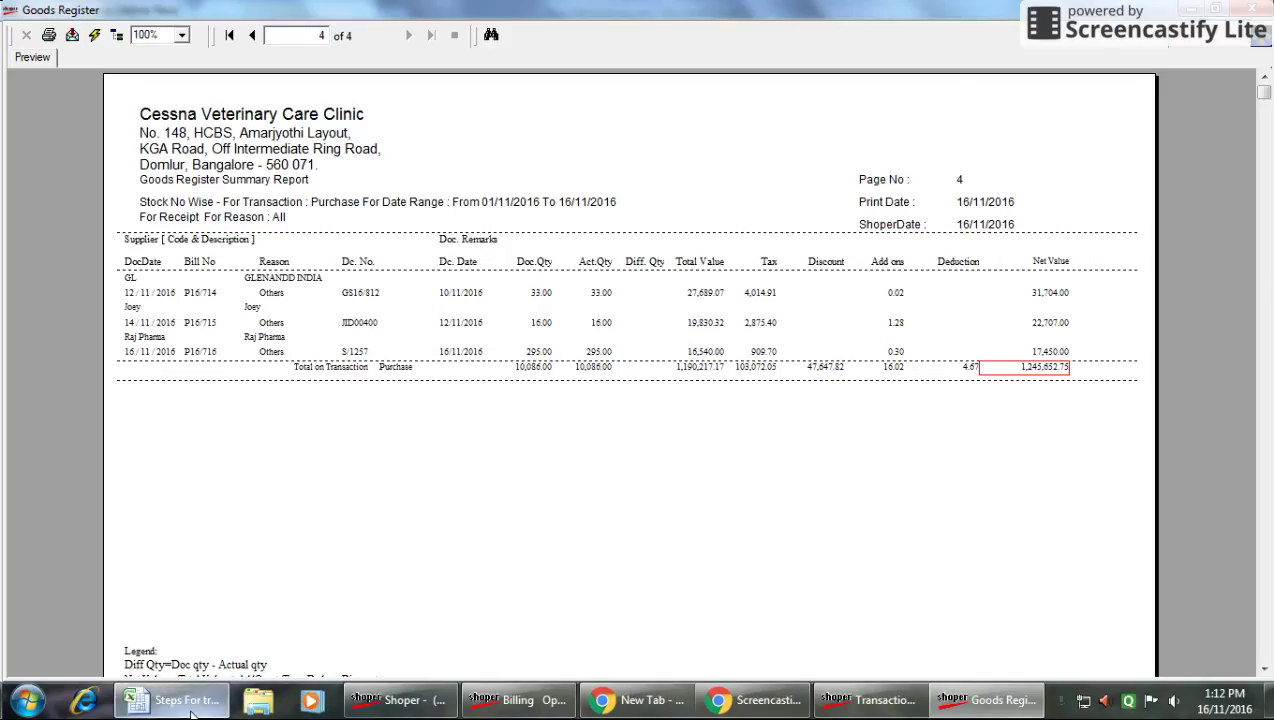
{"action": "mouse_move", "coordinate": [175, 700]}
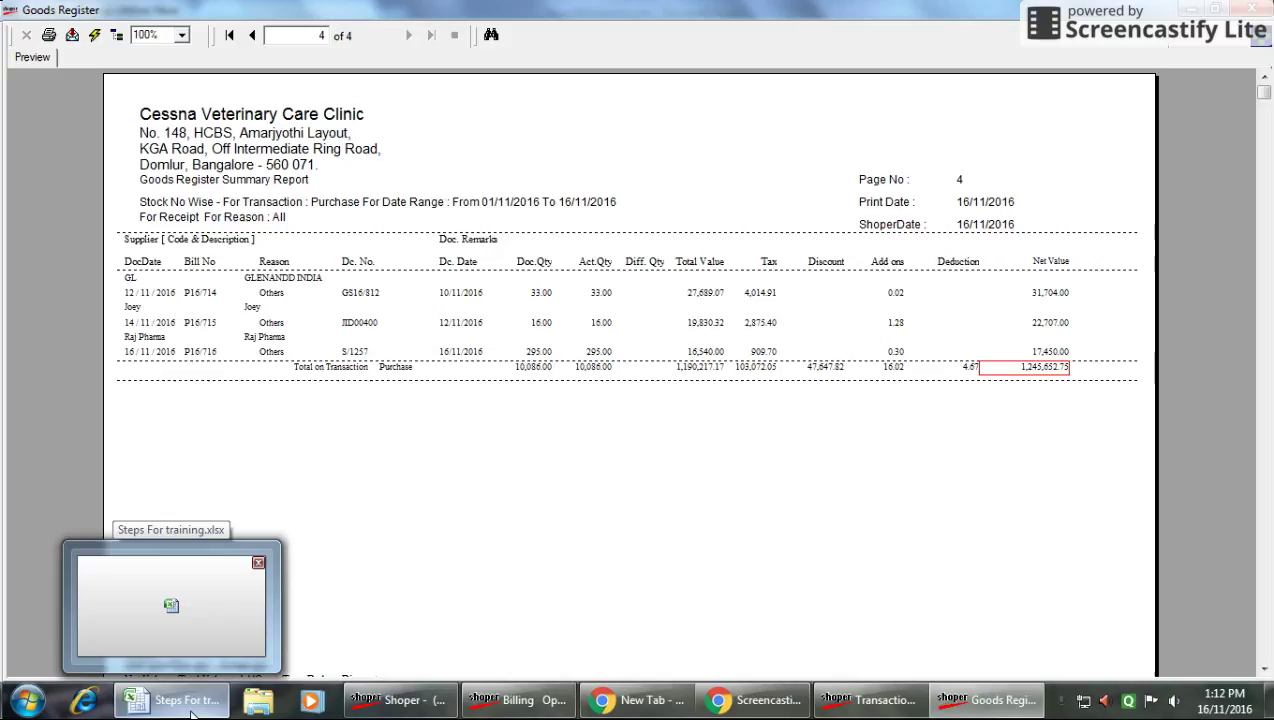
Switch back to Steps For training.xlsx in Excel and select cells E45 and E36
{"action": "left_click", "coordinate": [185, 703]}
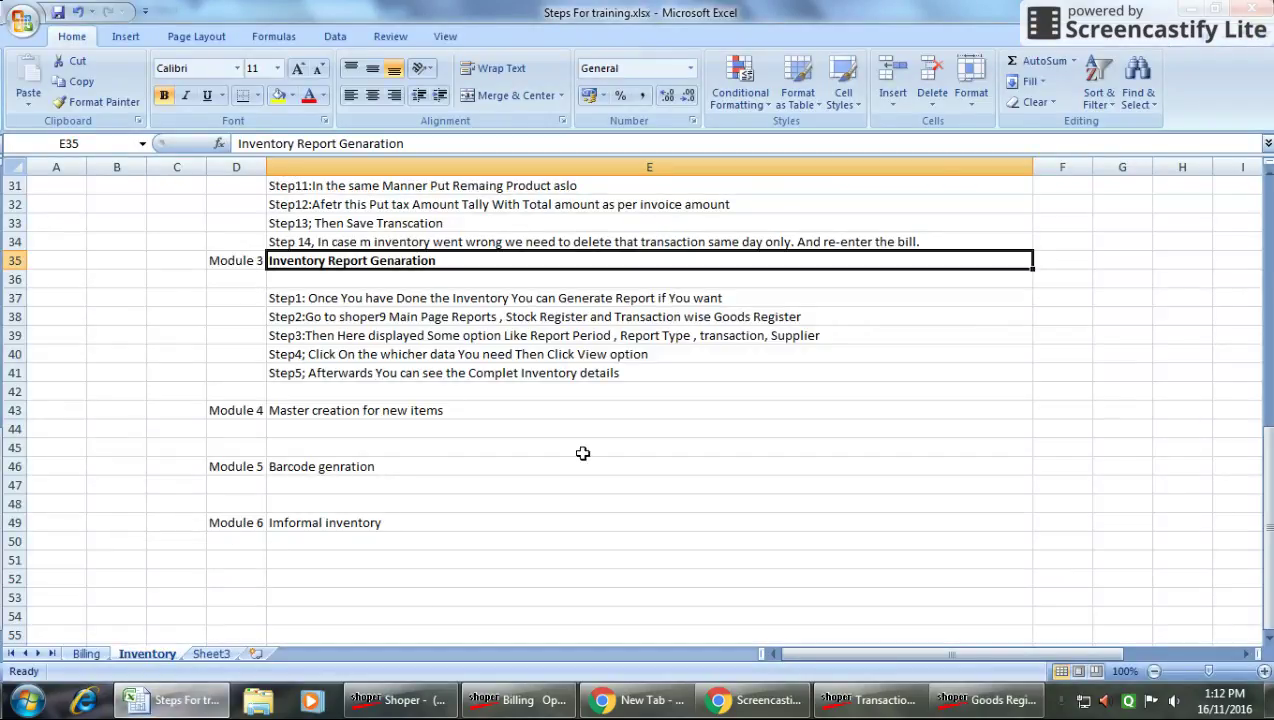
{"action": "left_click", "coordinate": [543, 446]}
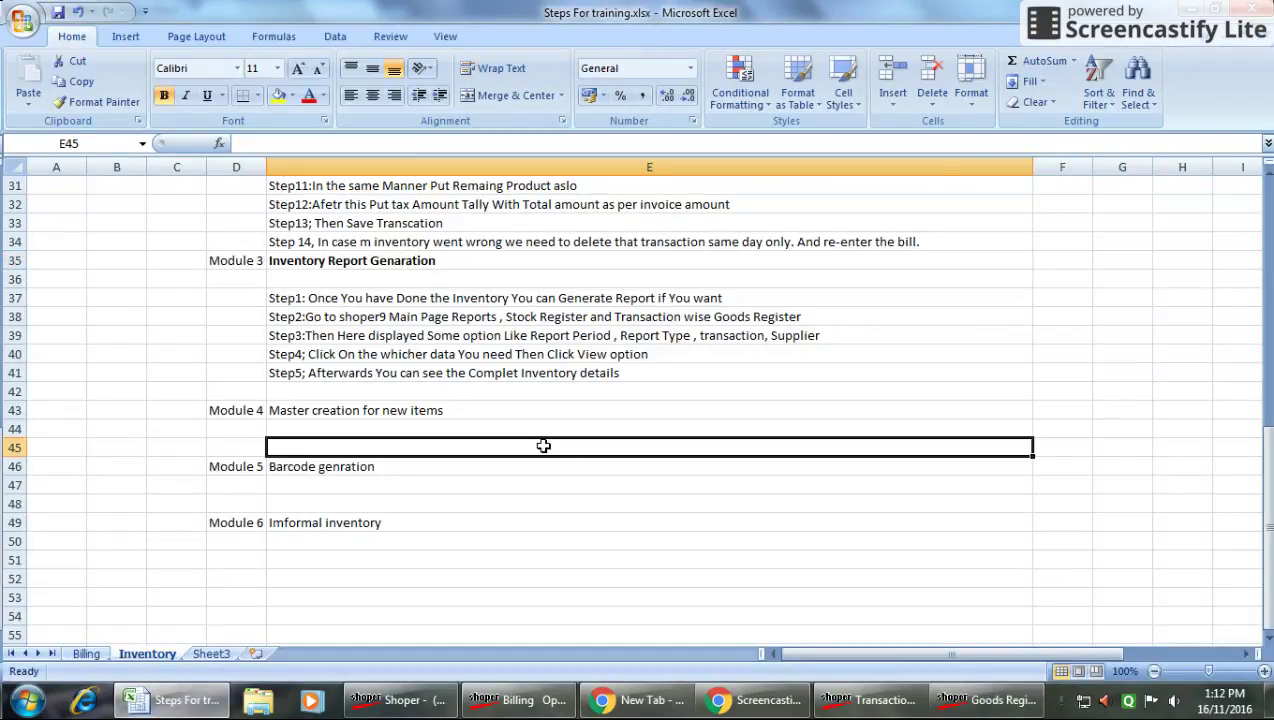
{"action": "left_click", "coordinate": [388, 281]}
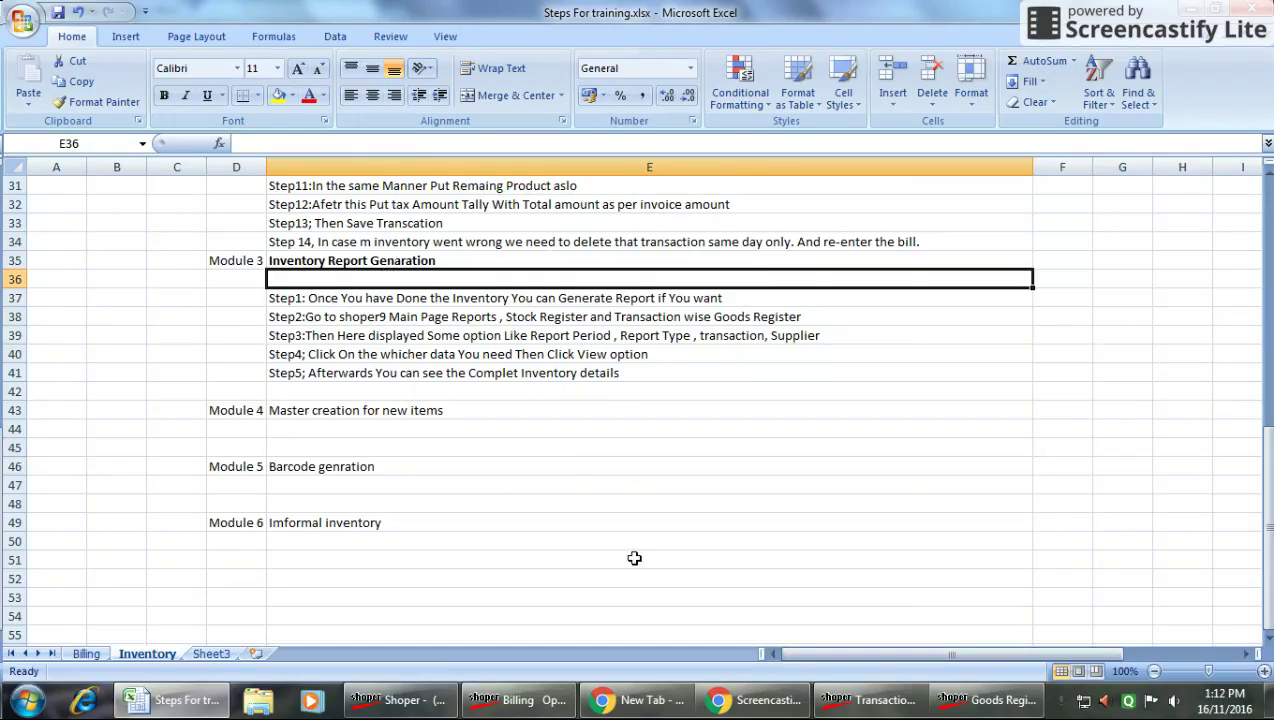